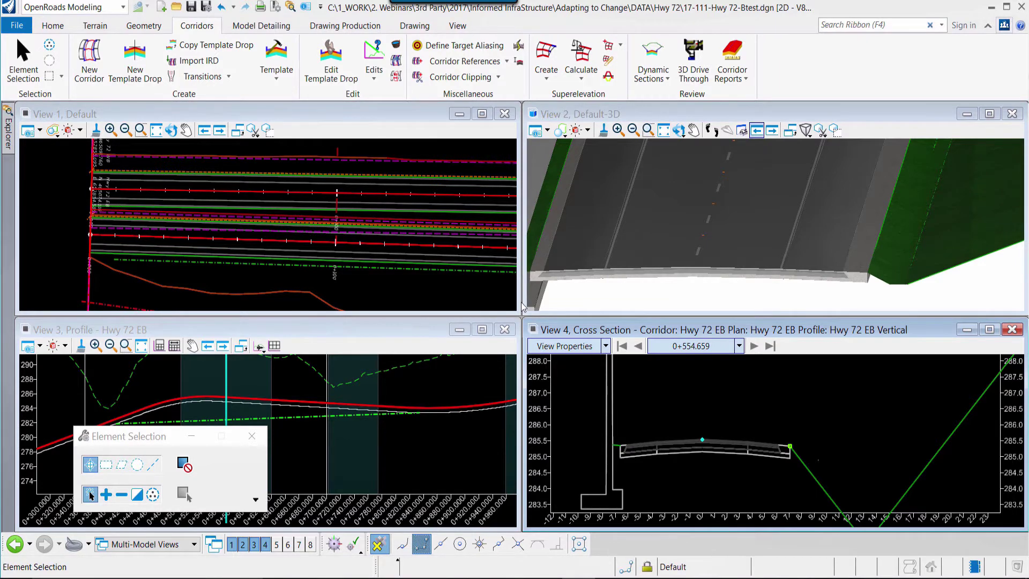
# - Examine the shoulder pavement layers of Hwy 72 EB in the cross section and 3D model, identifying the aggregate and asphalt components
pyautogui.scroll(4, 767, 469)
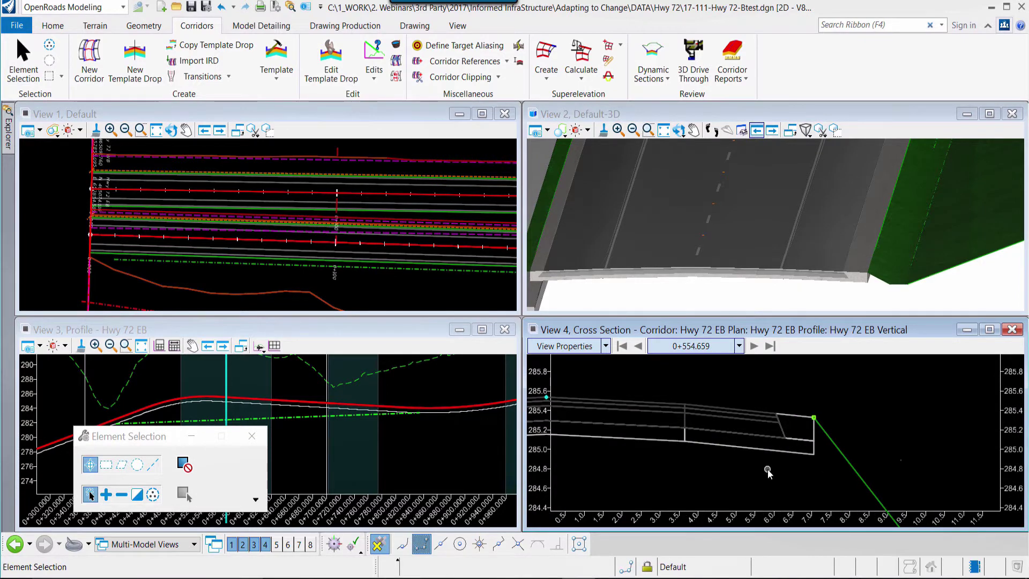
pyautogui.scroll(-1, 767, 471)
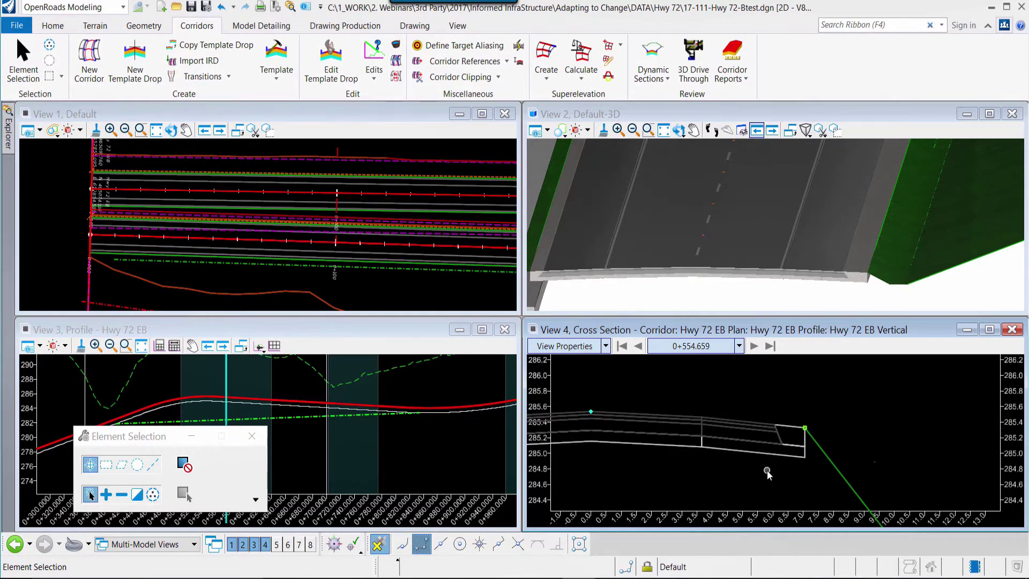
pyautogui.scroll(2, 721, 458)
pyautogui.moveTo(722, 459); pyautogui.dragTo(720, 483, button='middle')
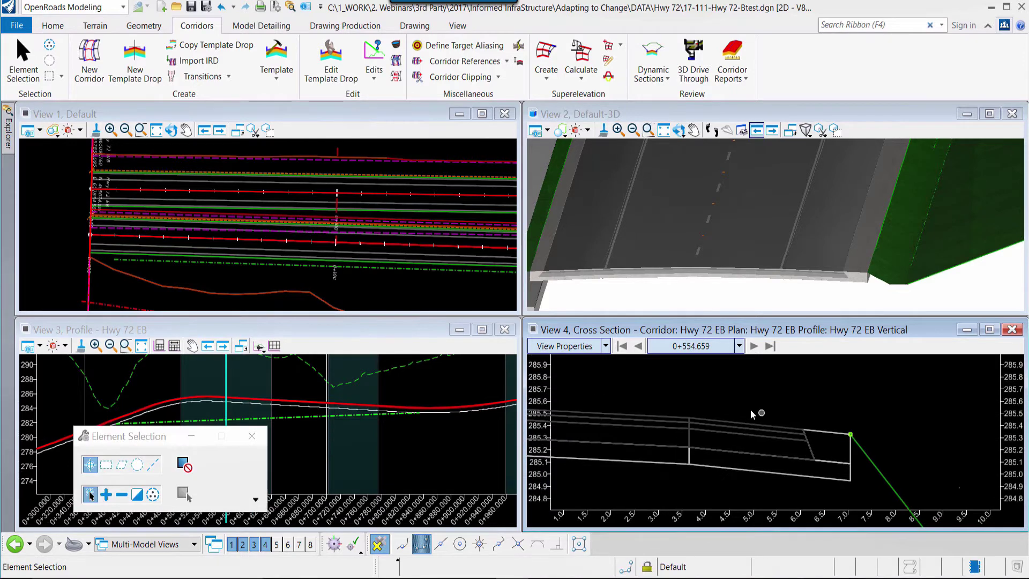
pyautogui.scroll(2, 842, 272)
pyautogui.moveTo(794, 285); pyautogui.dragTo(823, 269, button='middle')
pyautogui.scroll(2, 840, 269)
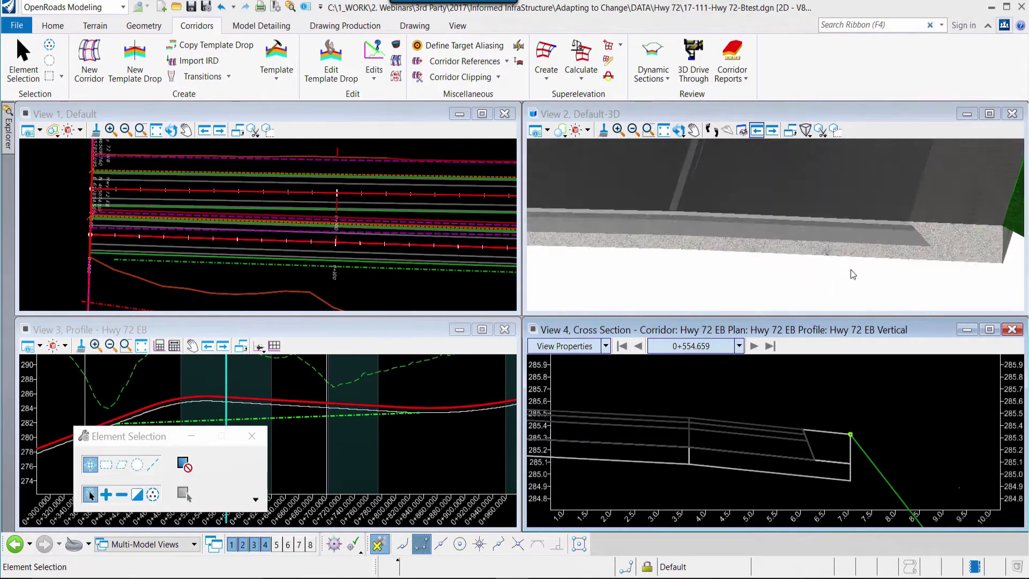
pyautogui.click(884, 257)
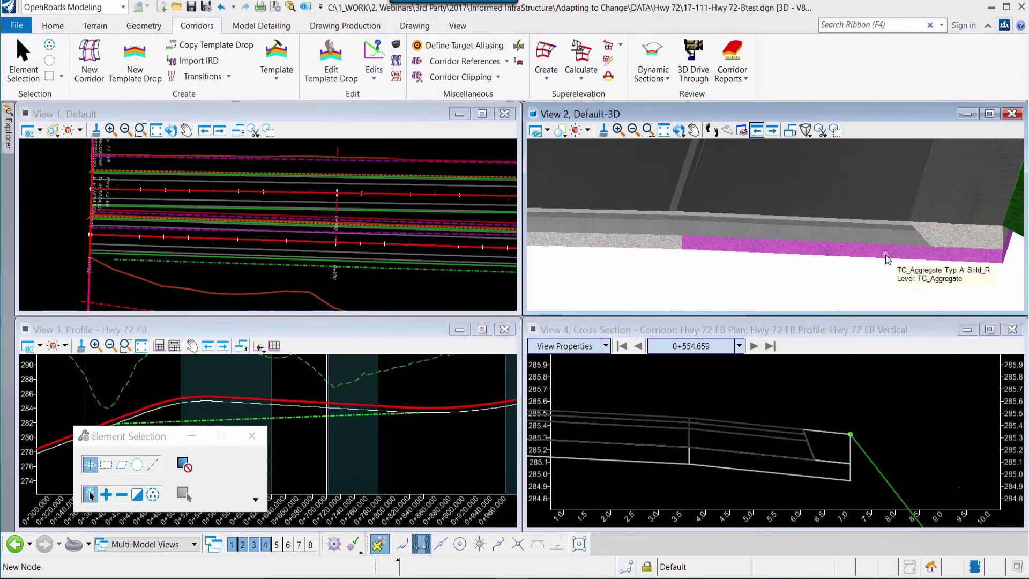
pyautogui.click(872, 232)
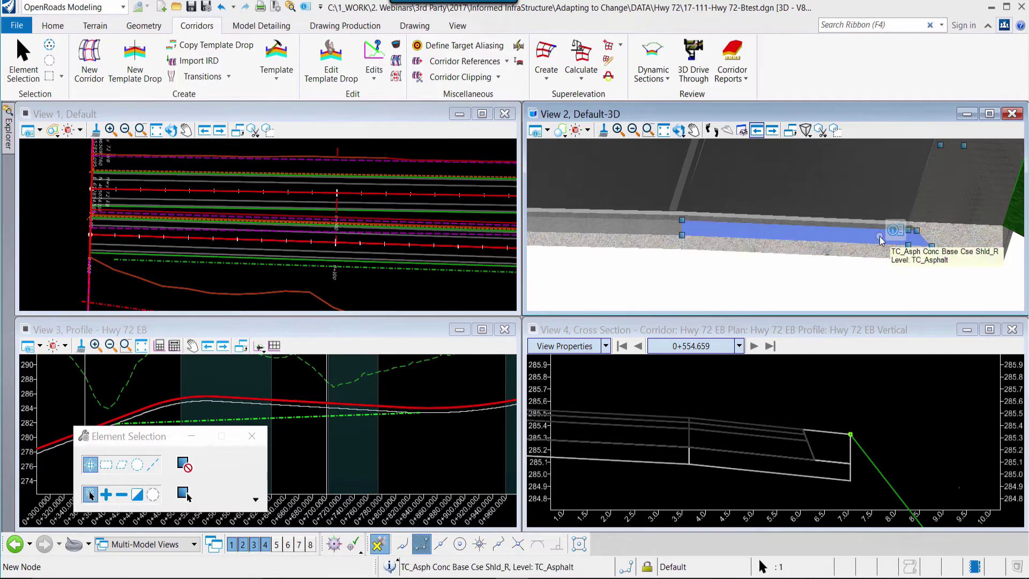
pyautogui.click(870, 228)
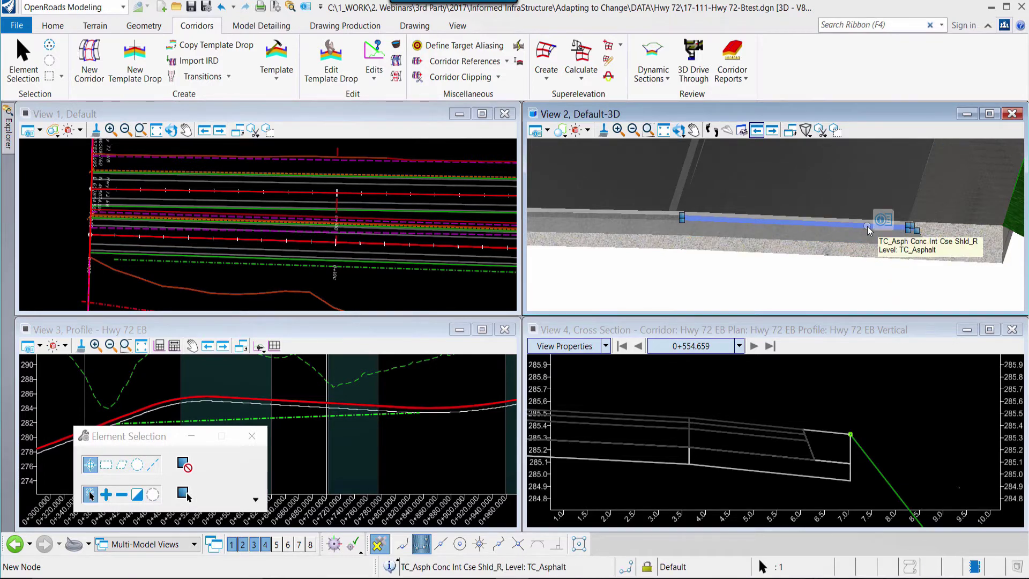
pyautogui.click(845, 215)
pyautogui.click(805, 292)
pyautogui.scroll(-1, 784, 298)
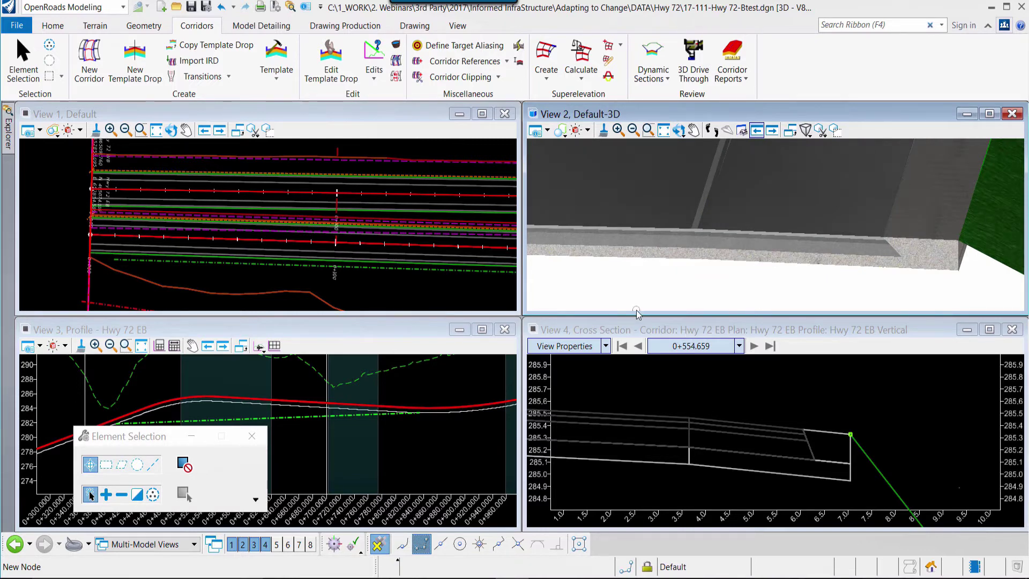
# - Open the corridor objects of the Hwy 72 EB corridor and show its parametric constraints
pyautogui.click(238, 294)
pyautogui.moveTo(239, 296)
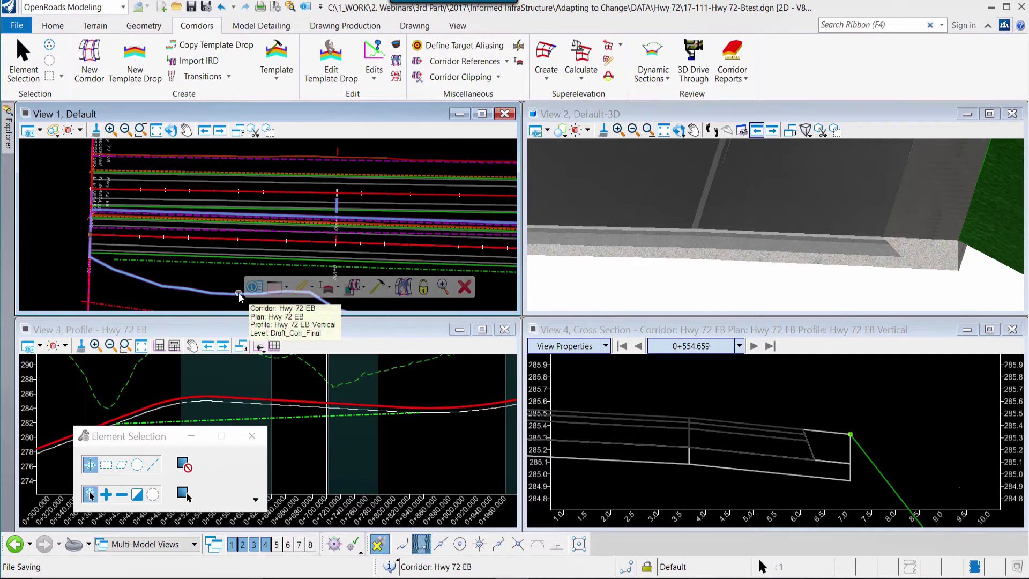
pyautogui.click(378, 286)
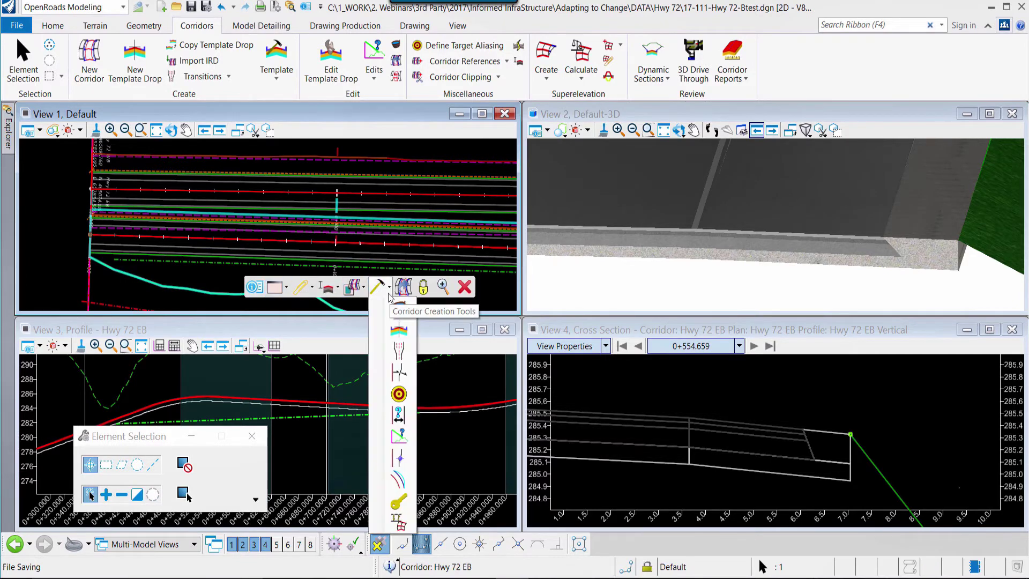
pyautogui.click(398, 309)
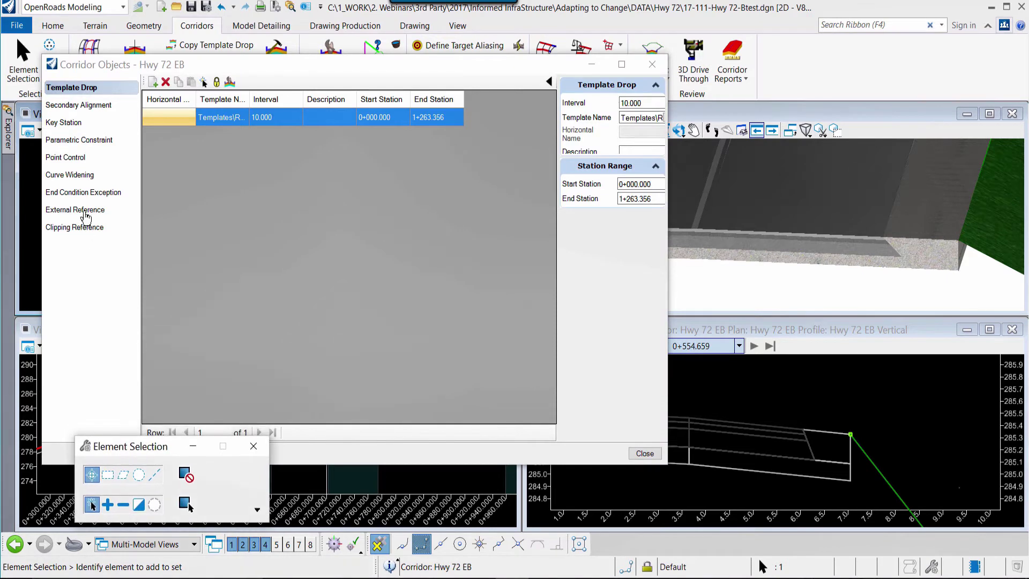
pyautogui.click(80, 142)
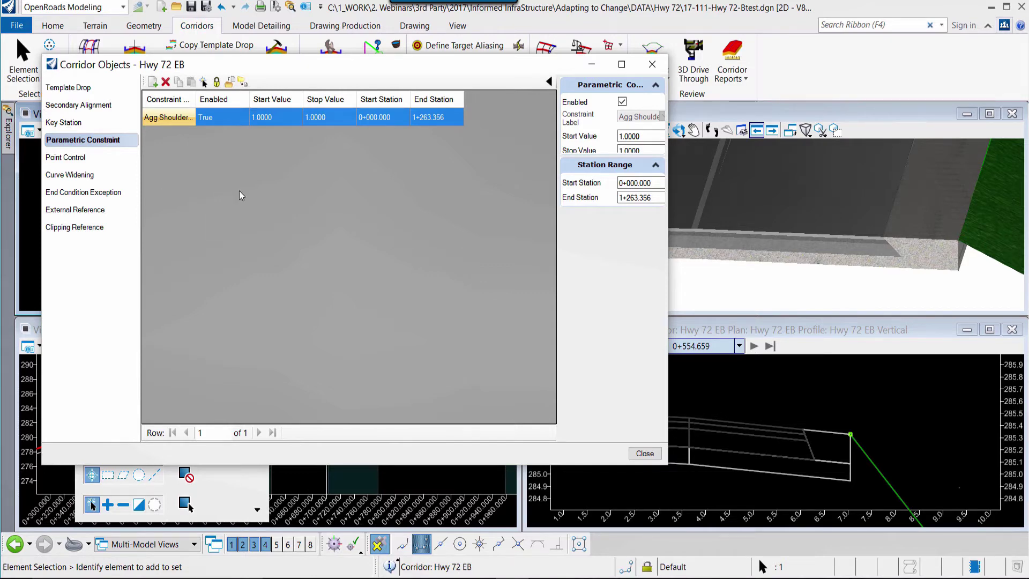
# - Start a new parametric constraint over the full corridor length, locked to start and end, with the label Pavt 4 Depth
pyautogui.click(153, 83)
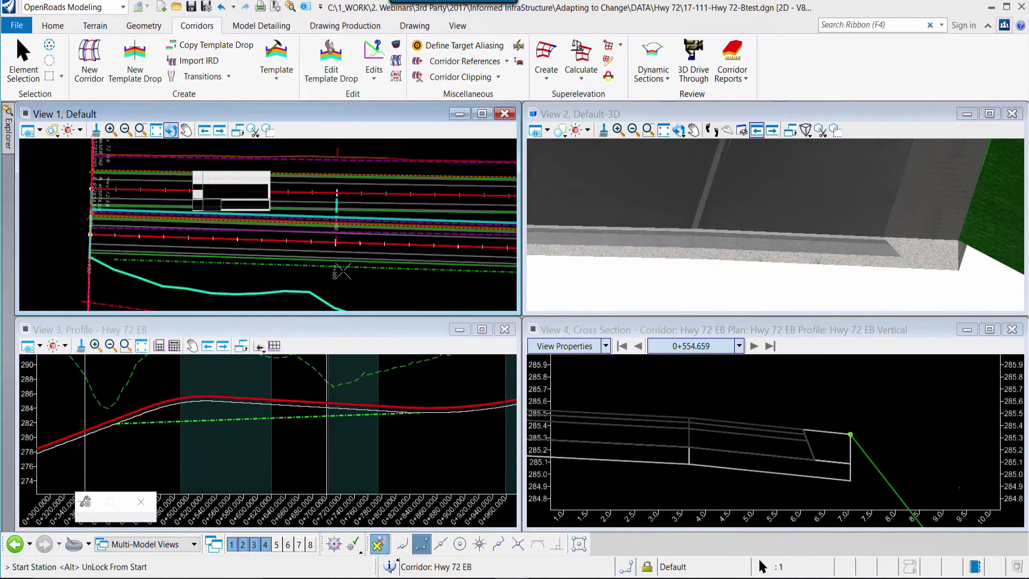
pyautogui.click(361, 281)
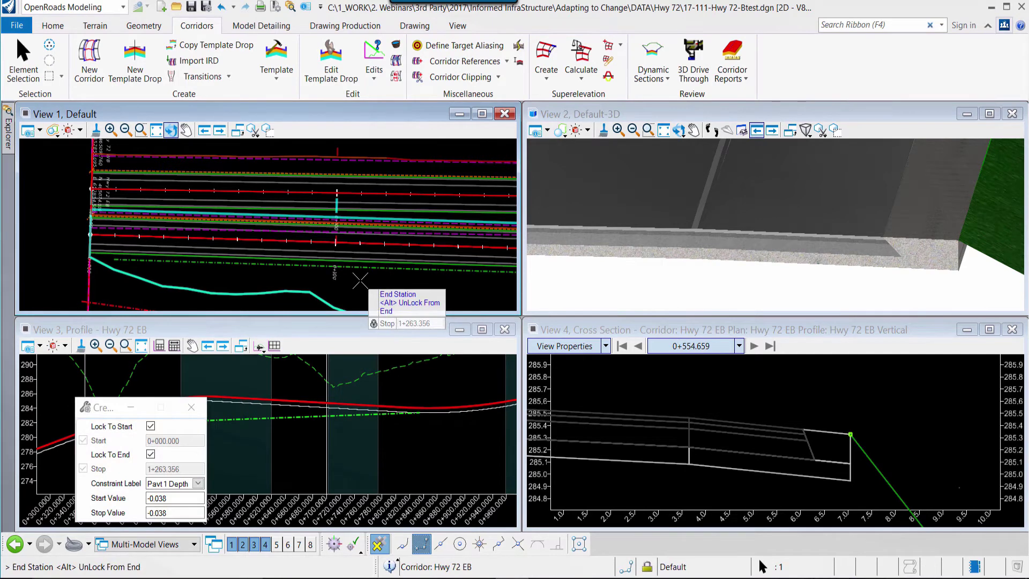
pyautogui.click(361, 281)
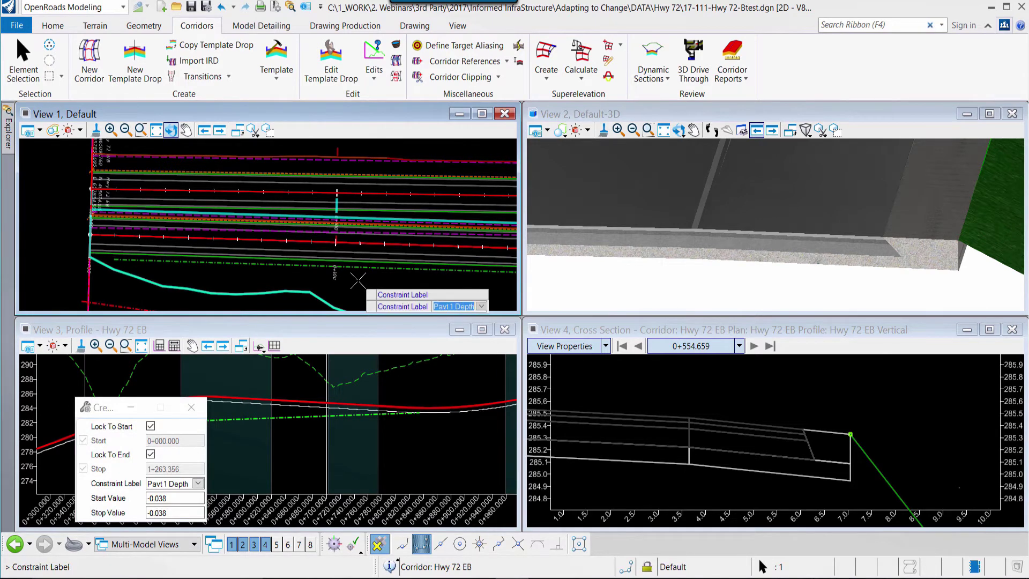
pyautogui.press('Down')
pyautogui.press('Down')
pyautogui.press('Down')
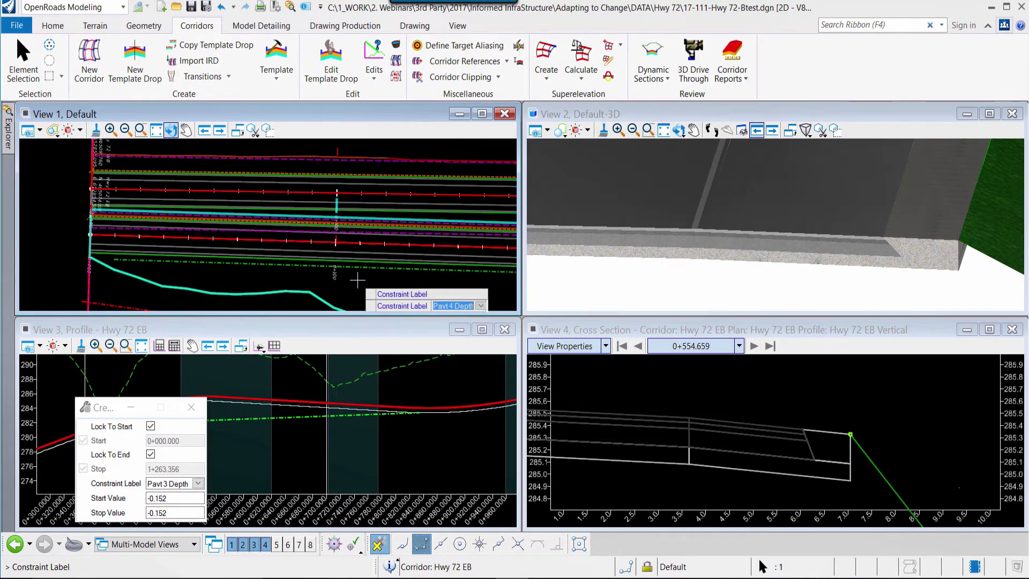
pyautogui.click(357, 281)
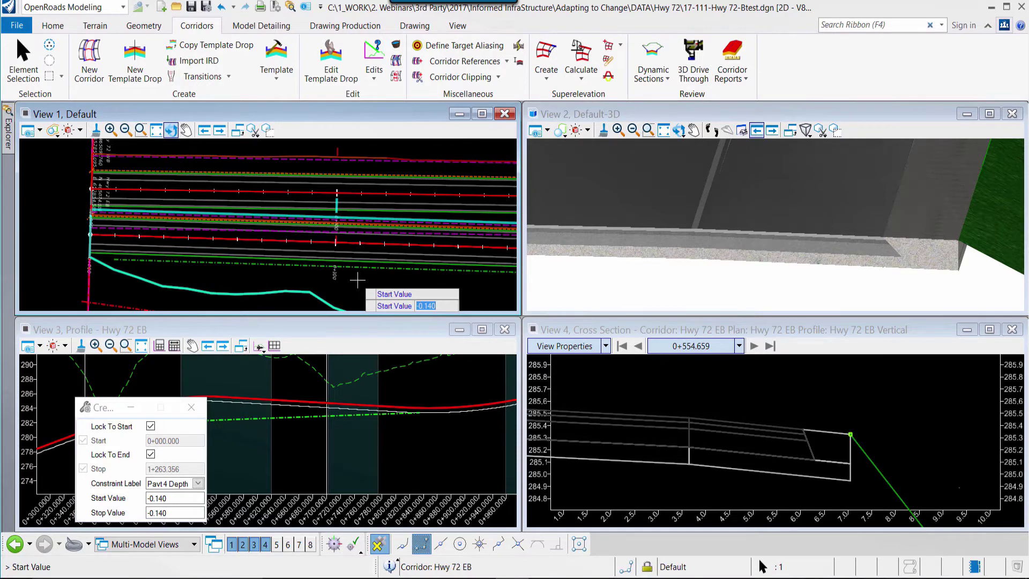
# - Set the Pavt 4 Depth constraint's start and stop values to -0.2
pyautogui.write('-0')
pyautogui.write('.2')
pyautogui.press('Return')
pyautogui.write('-0')
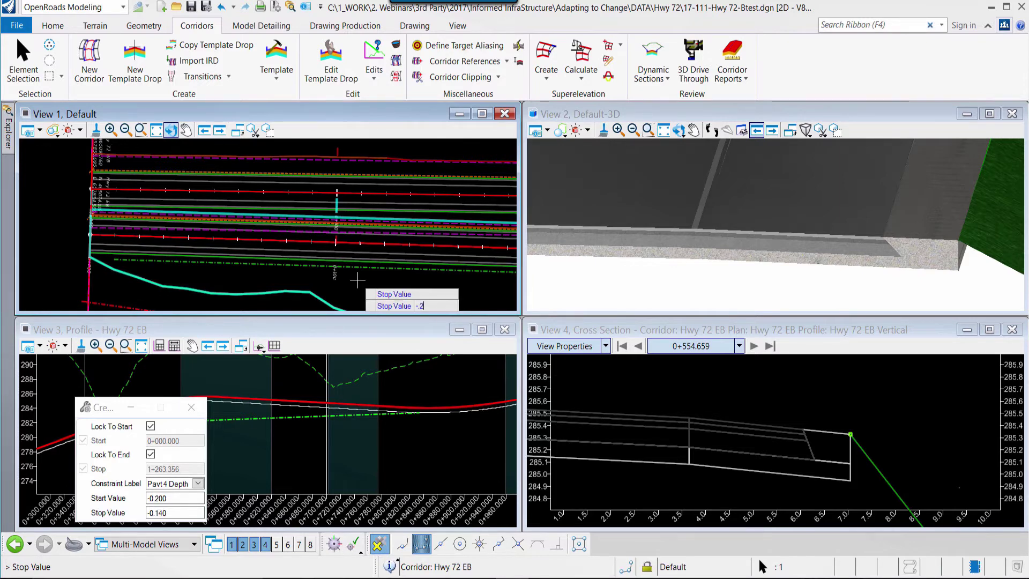
pyautogui.write('.2')
pyautogui.press('Return')
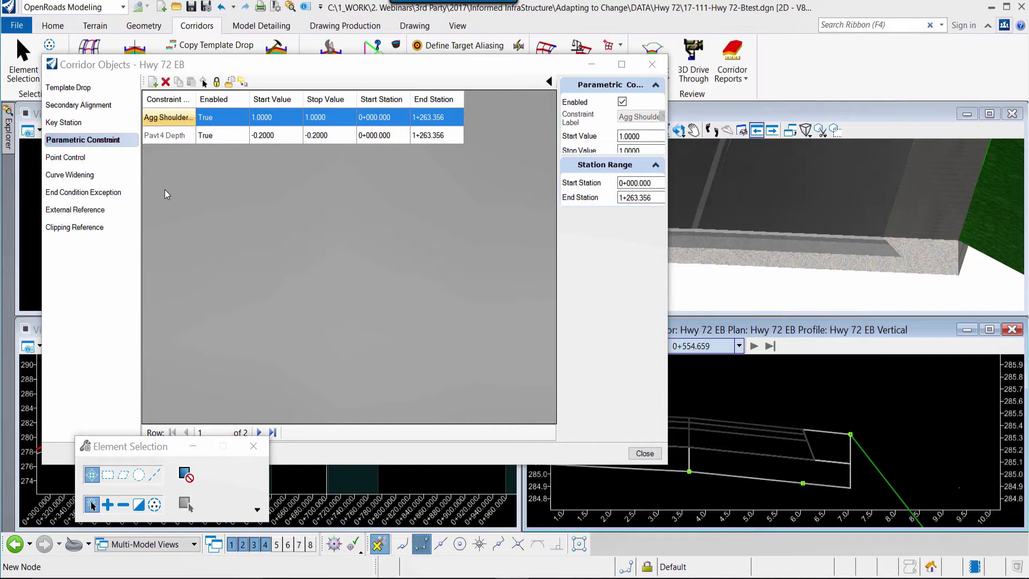
# - Start another full-length parametric constraint on the corridor, choosing Pavt 3 Depth as its label
pyautogui.click(153, 82)
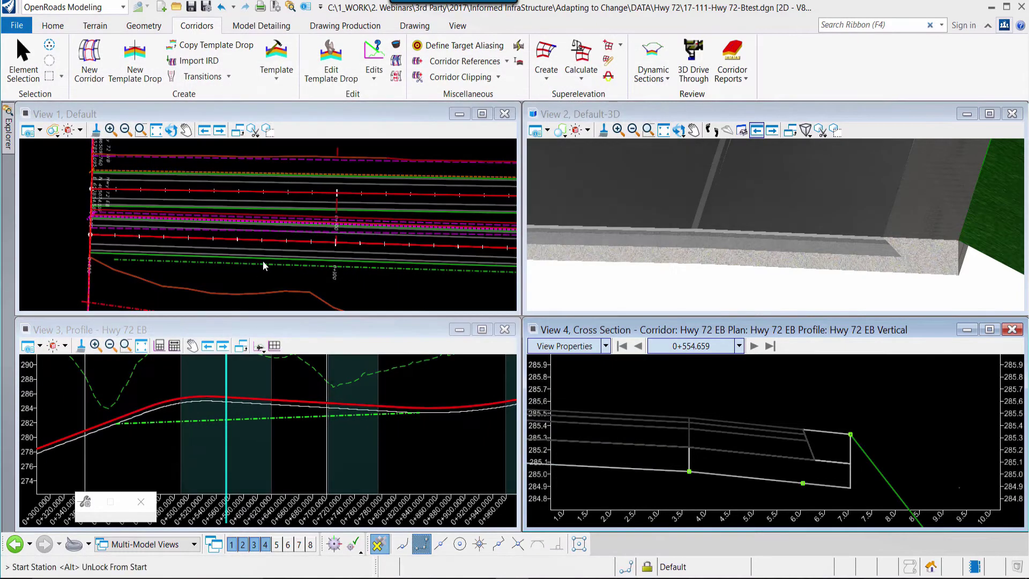
pyautogui.click(289, 276)
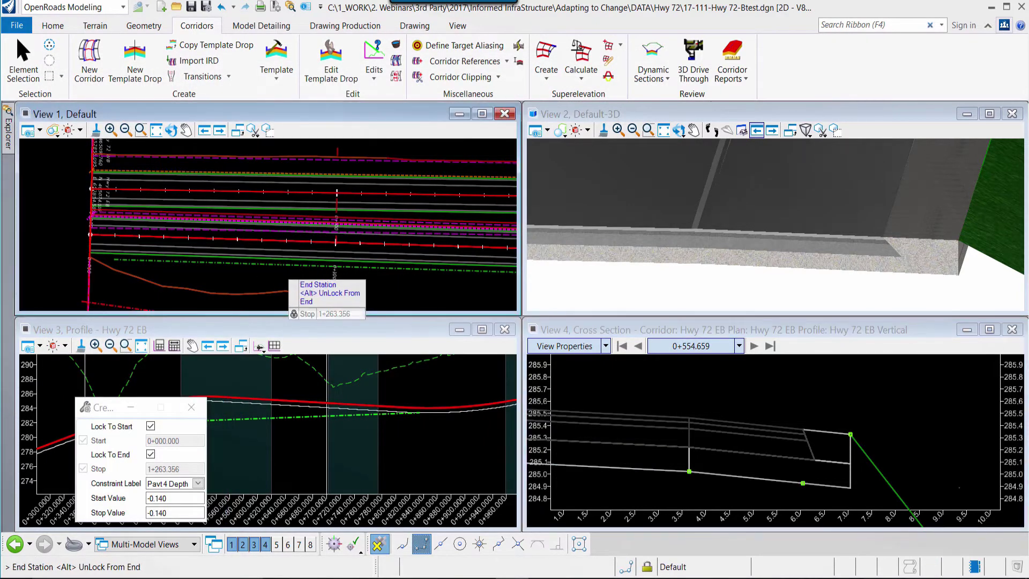
pyautogui.click(288, 280)
pyautogui.press('Down')
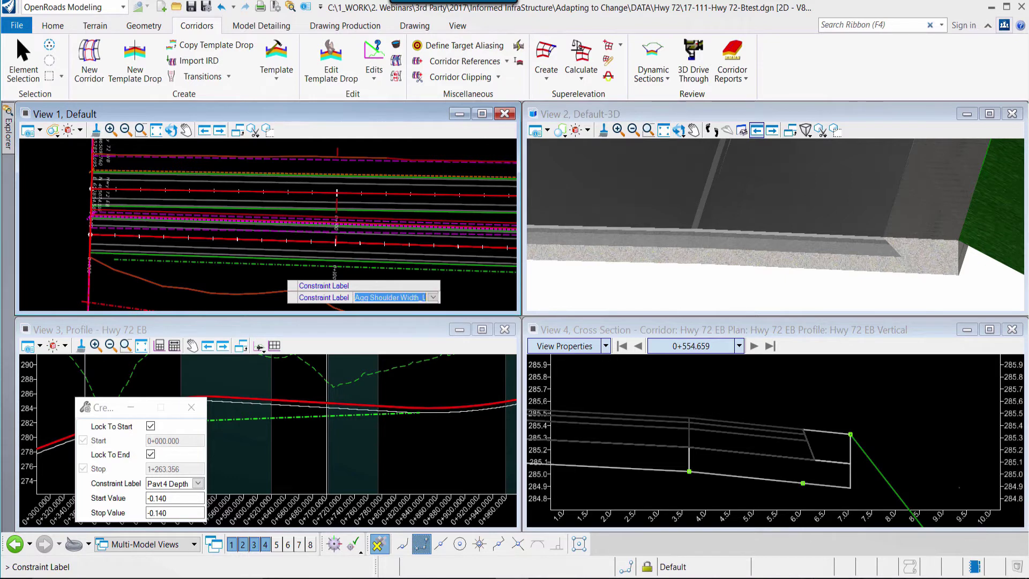
pyautogui.press('Up')
pyautogui.press('Up')
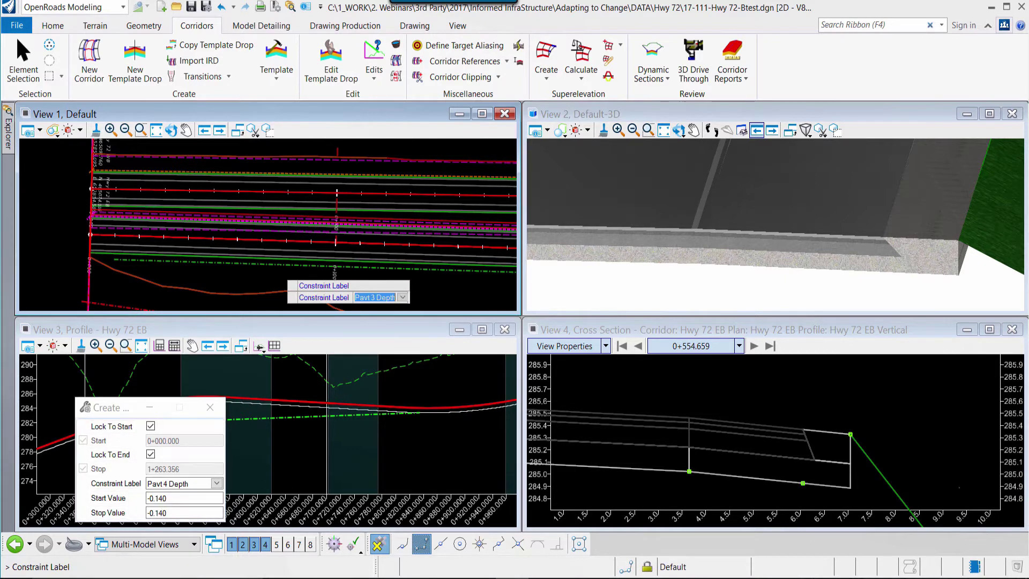
pyautogui.press('Return')
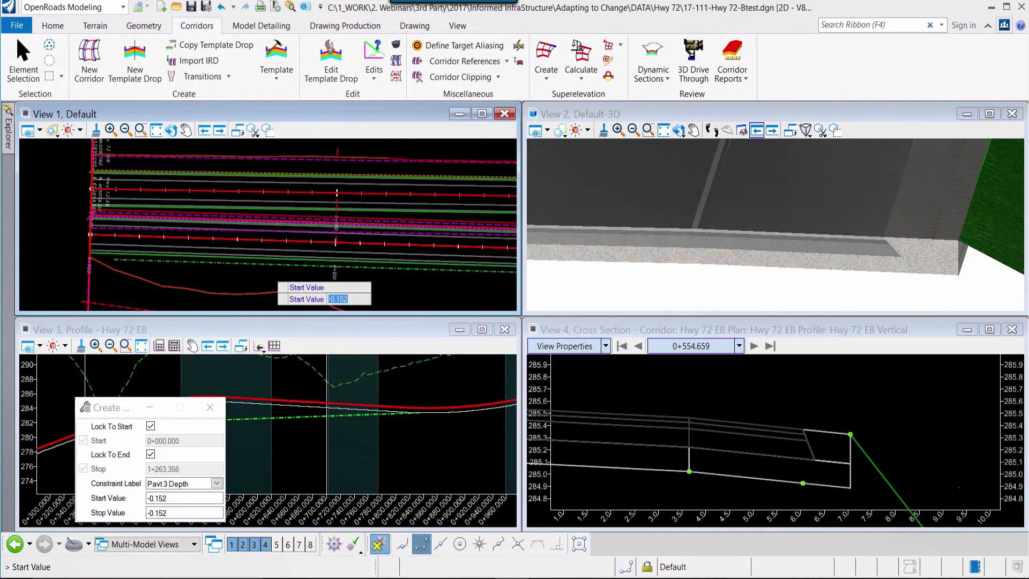
# - Set the Pavt 3 Depth constraint's start and stop values to -0.18
pyautogui.write('-')
pyautogui.write('.18')
pyautogui.press('Return')
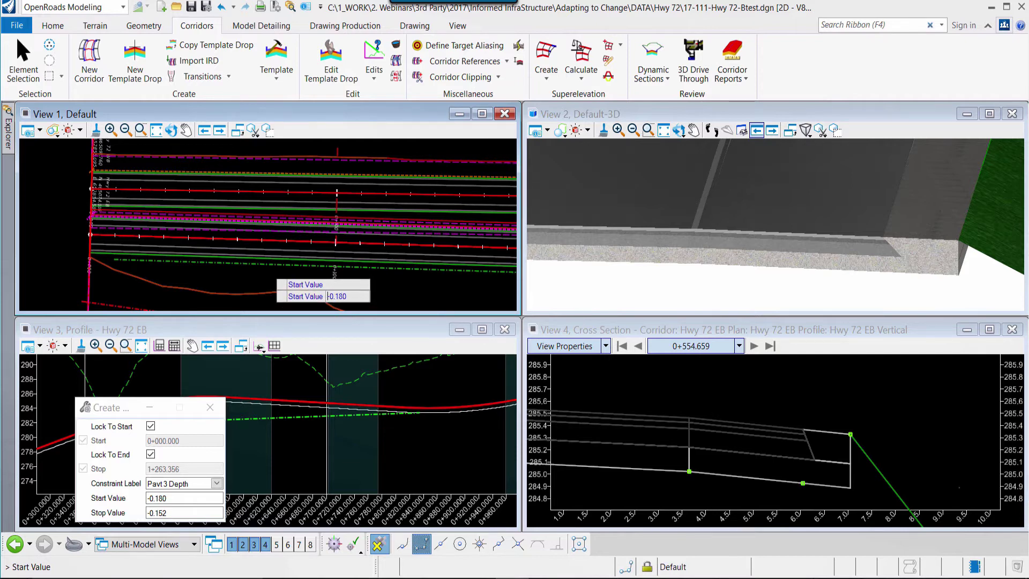
pyautogui.write('-0.1')
pyautogui.write('8')
pyautogui.press('Return')
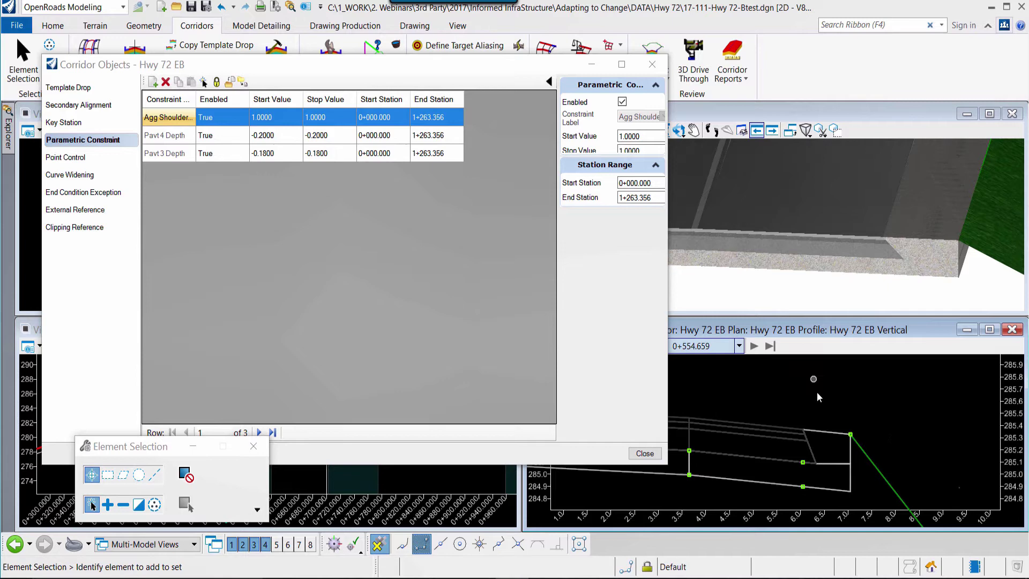
# - Inspect the pavement layers at the opposite shoulder in the cross section and 3D model
pyautogui.scroll(-2, 840, 434)
pyautogui.scroll(5, 761, 421)
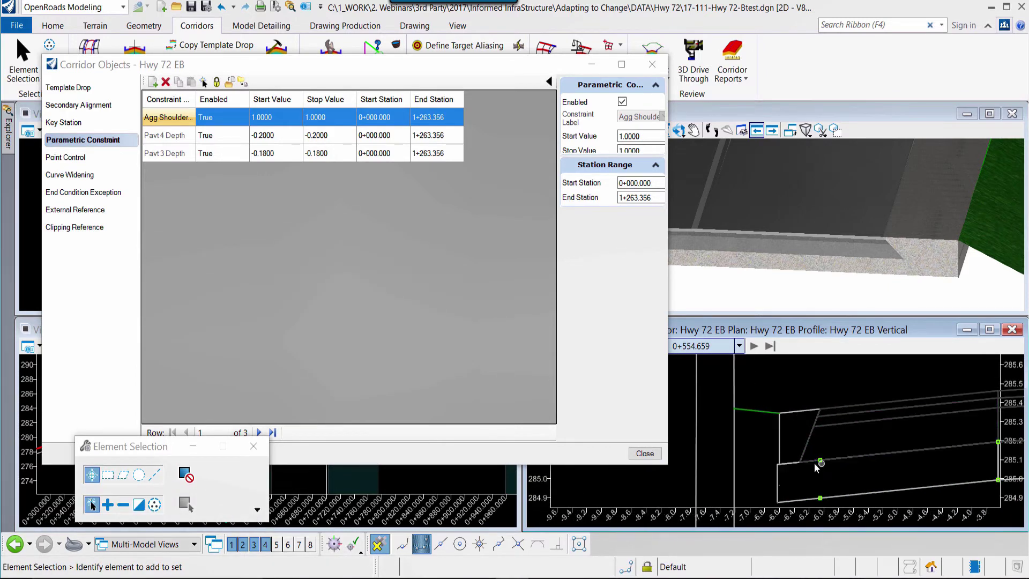
pyautogui.scroll(-2, 816, 461)
pyautogui.moveTo(914, 472); pyautogui.dragTo(843, 457, button='middle')
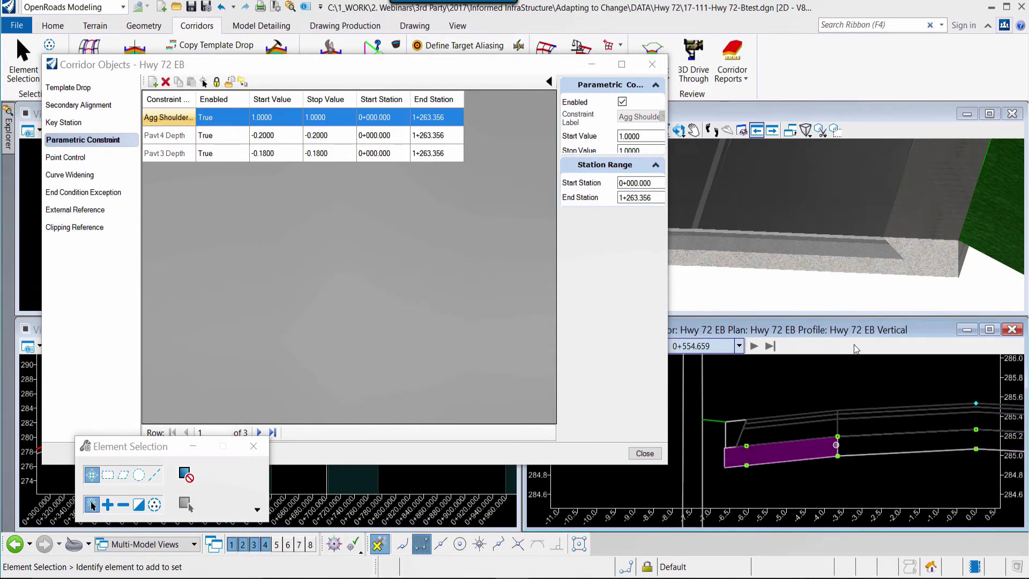
pyautogui.scroll(-2, 850, 293)
pyautogui.moveTo(759, 283); pyautogui.dragTo(949, 286, button='middle')
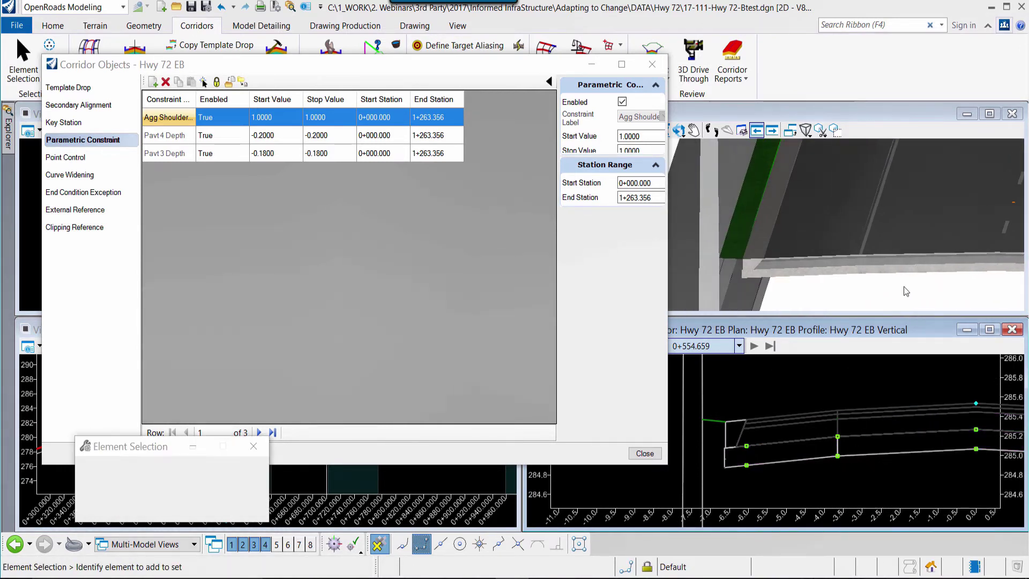
pyautogui.scroll(2, 778, 294)
# - Start a further parametric constraint over the full corridor length with the label Pavt 2 Depth
pyautogui.moveTo(504, 66); pyautogui.dragTo(498, 50)
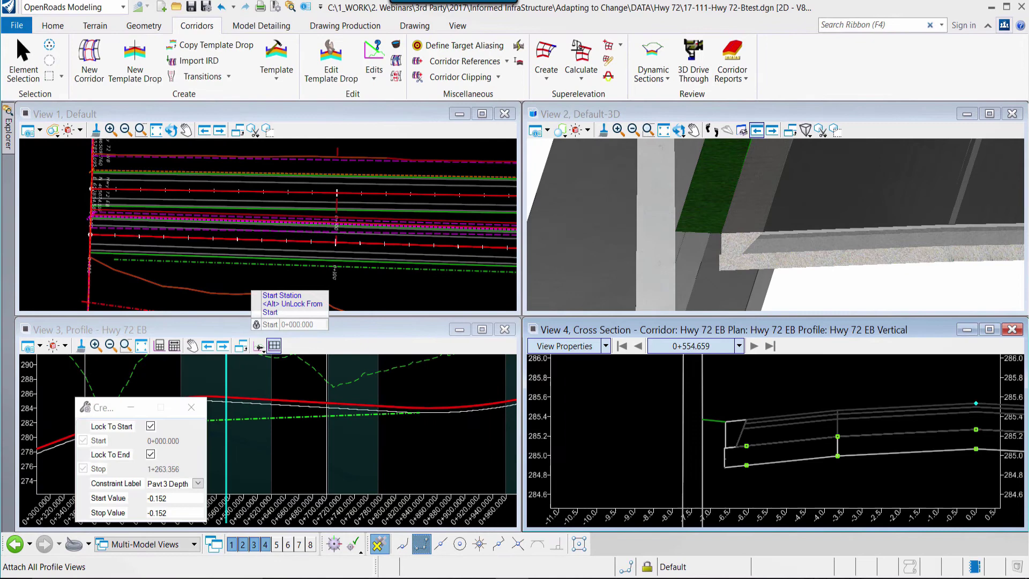
pyautogui.click(253, 298)
pyautogui.click(253, 298)
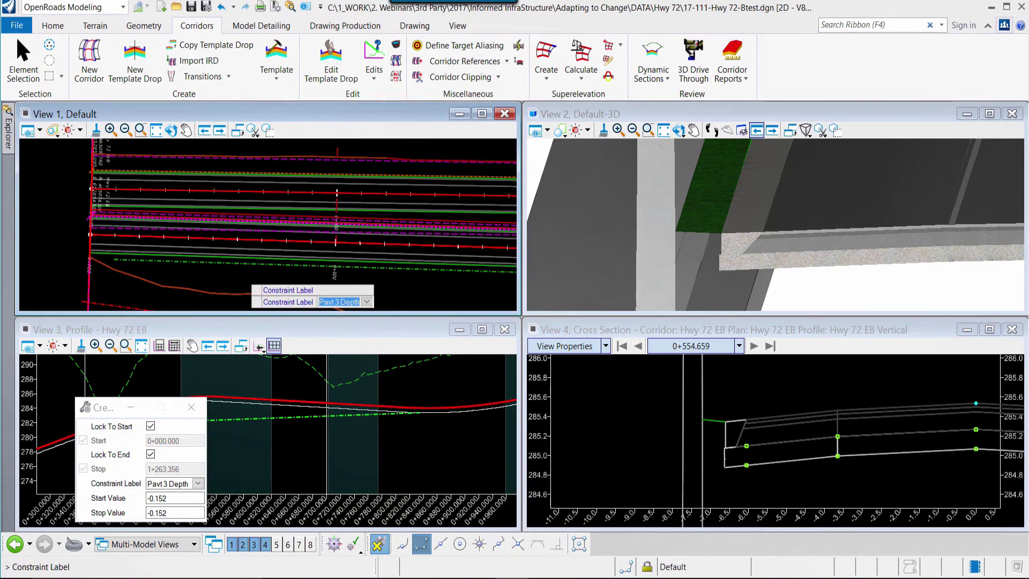
pyautogui.press('Up')
pyautogui.press('Return')
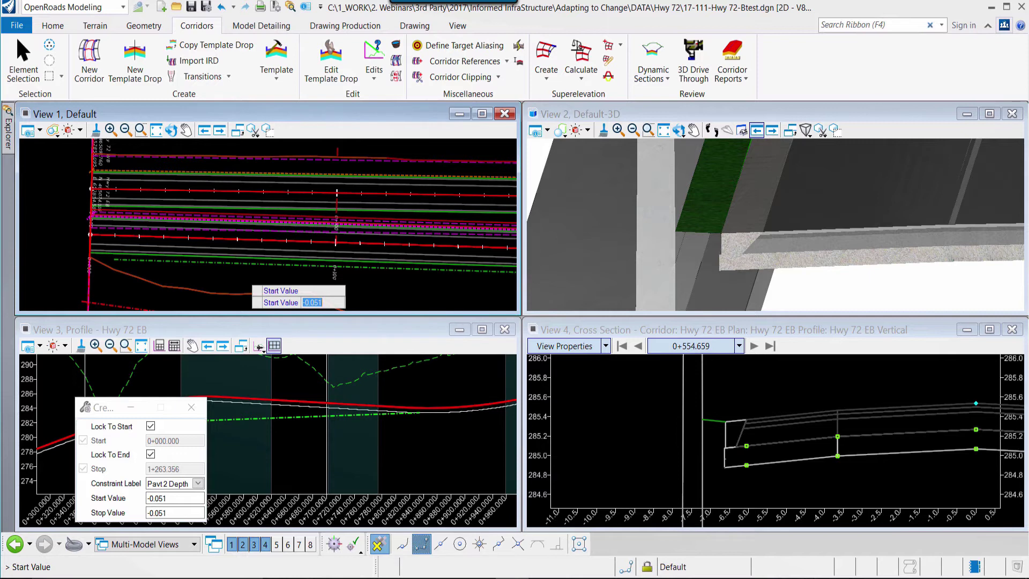
# - Set the Pavt 2 Depth constraint's start and stop values to -0.1
pyautogui.write('-')
pyautogui.press('Return')
pyautogui.write('-')
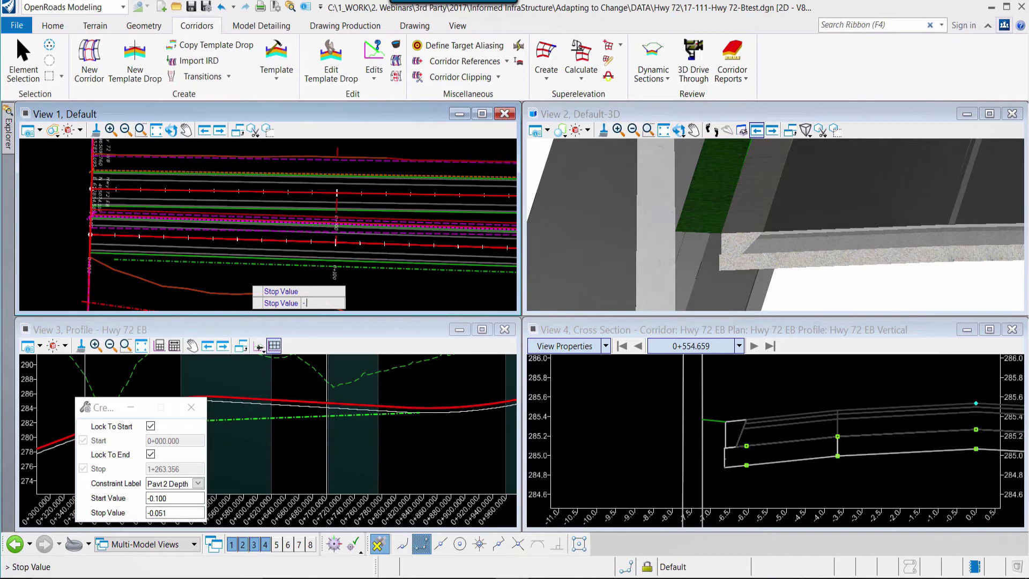
pyautogui.write('.1')
pyautogui.press('Return')
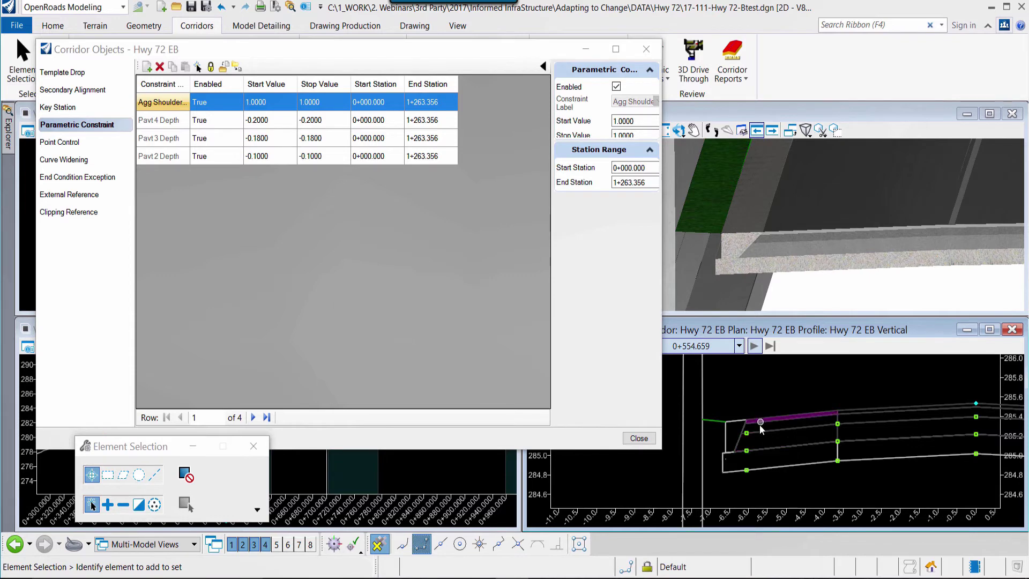
# - Start a new parametric constraint over the full corridor length with the label Pavt 1 Depth
pyautogui.click(146, 67)
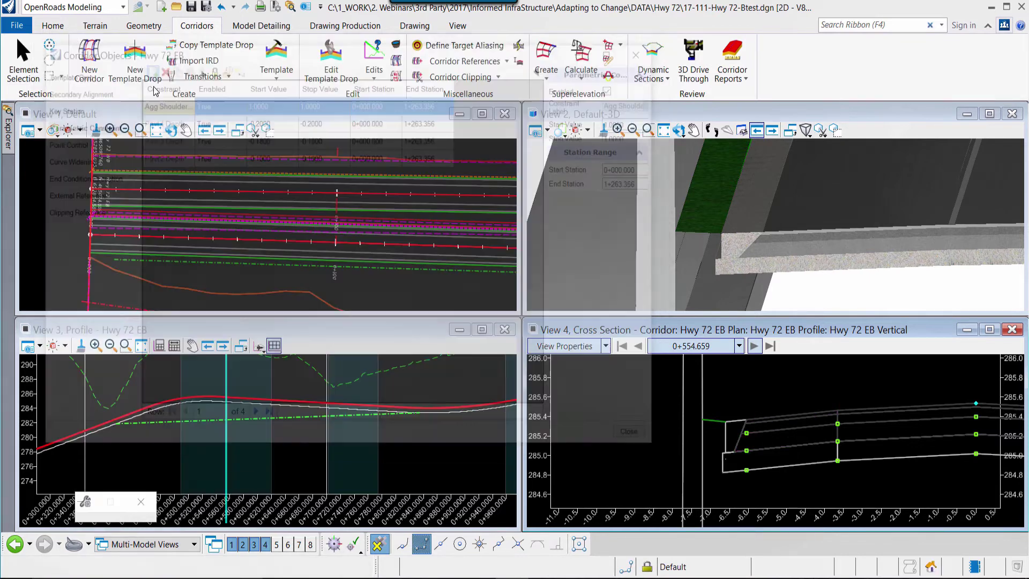
pyautogui.click(270, 276)
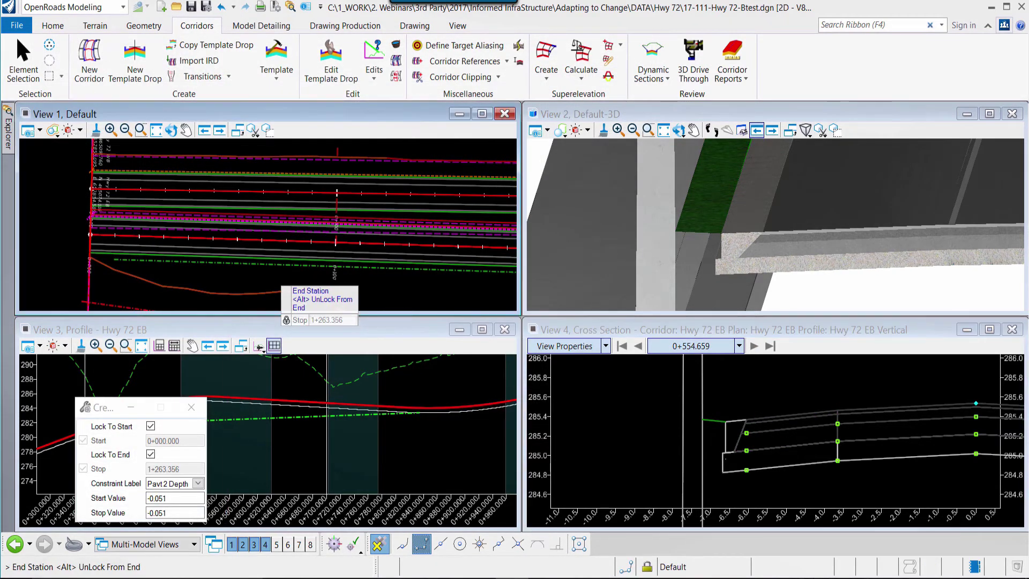
pyautogui.click(282, 288)
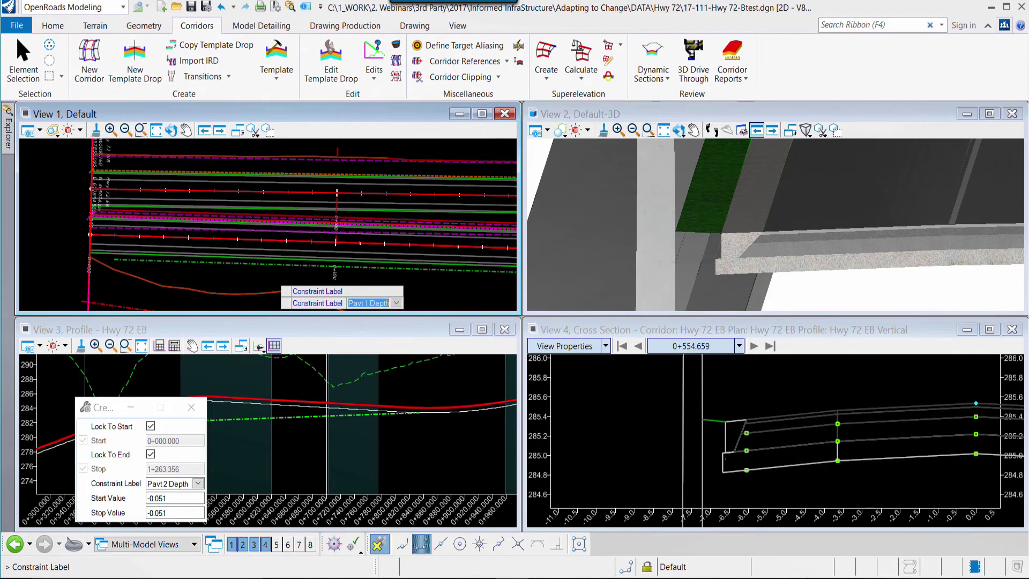
pyautogui.press('Up')
pyautogui.click(271, 275)
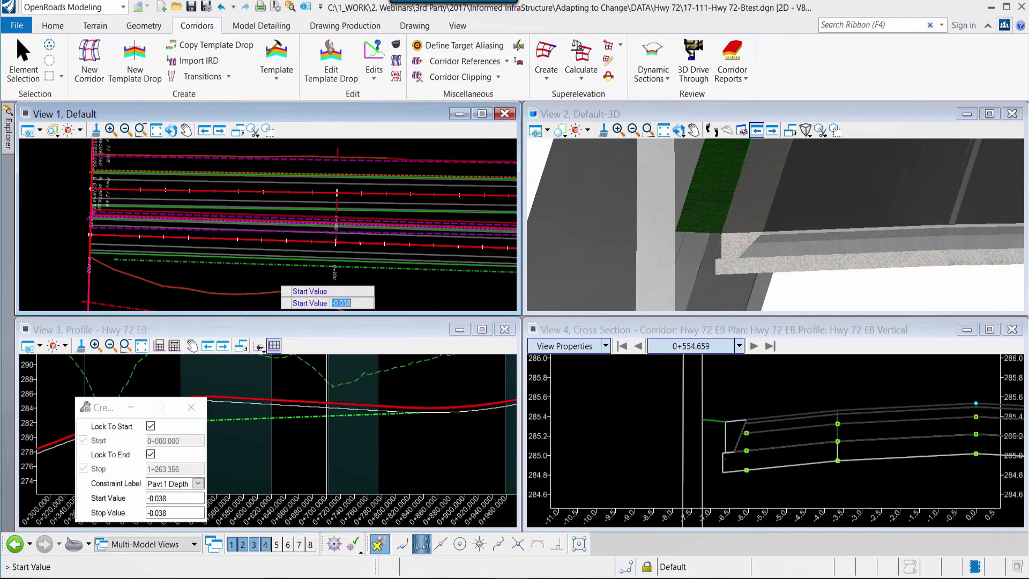
# - Set the Pavt 1 Depth constraint's start and stop values to -0.05
pyautogui.write('-.05')
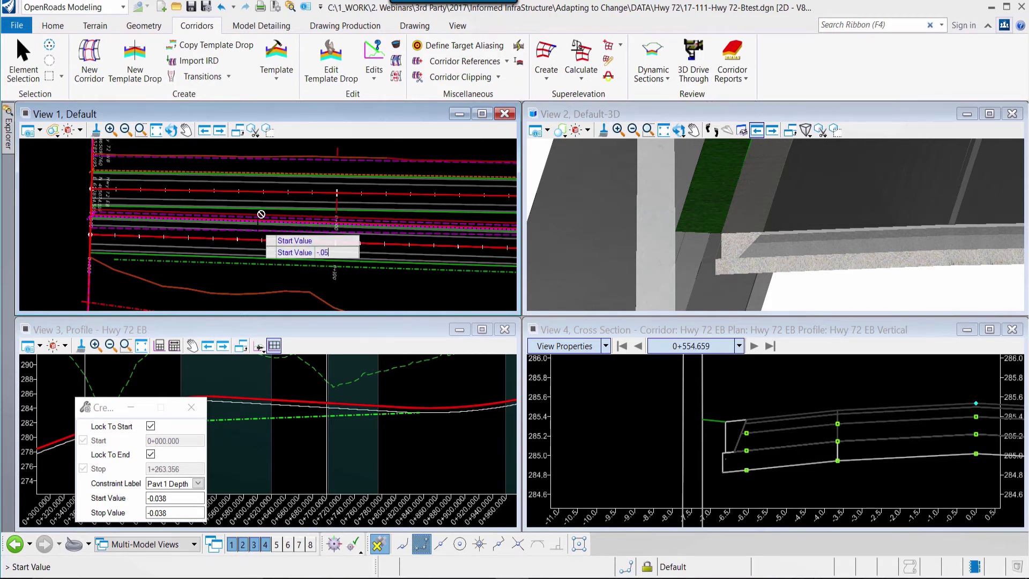
pyautogui.click(252, 293)
pyautogui.write('-')
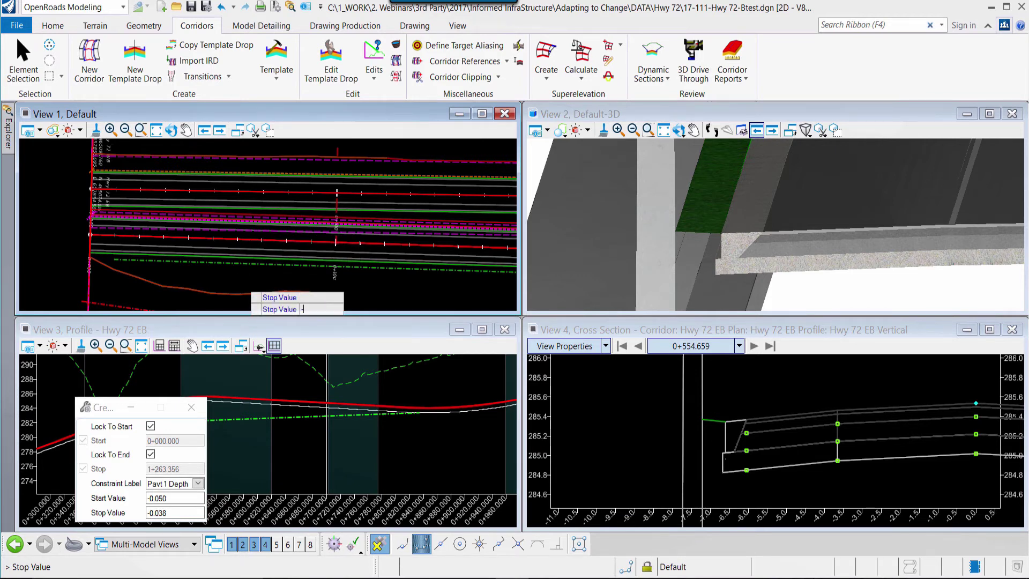
pyautogui.write('.05')
pyautogui.press('Return')
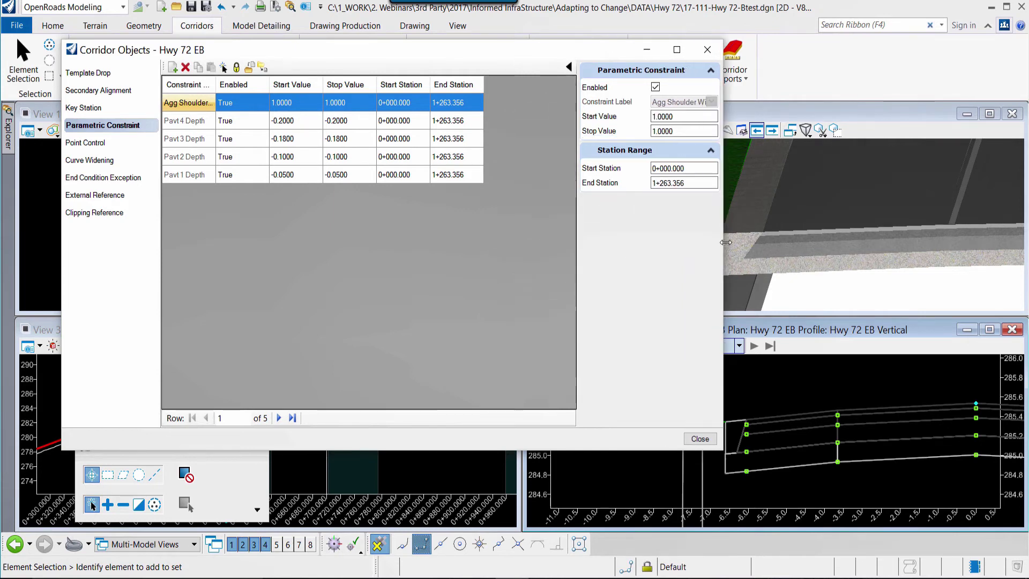
# - Disable the Pavt 1 Depth constraint in the corridor's parametric constraint list
pyautogui.click(192, 141)
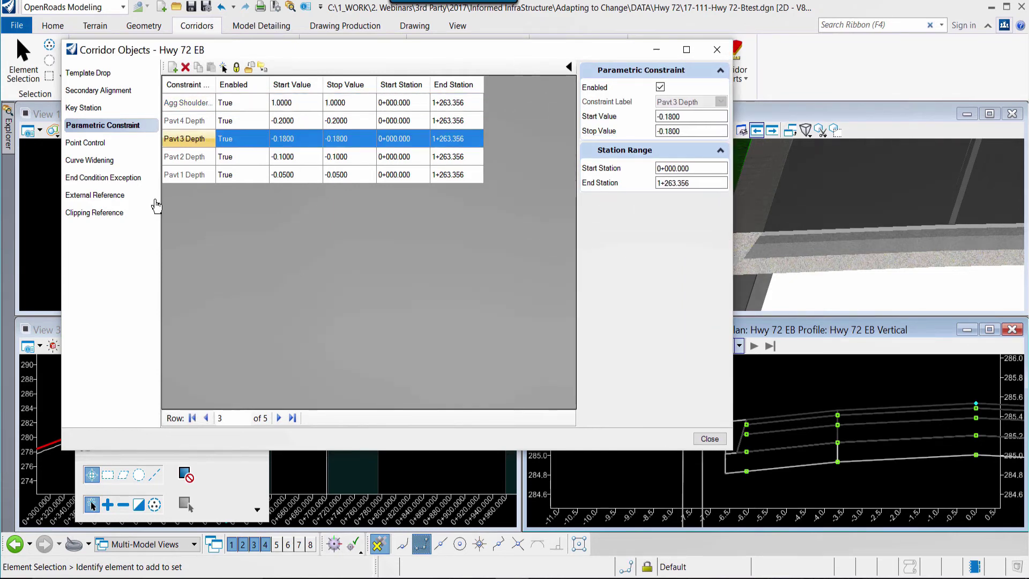
pyautogui.moveTo(300, 49); pyautogui.dragTo(251, 33)
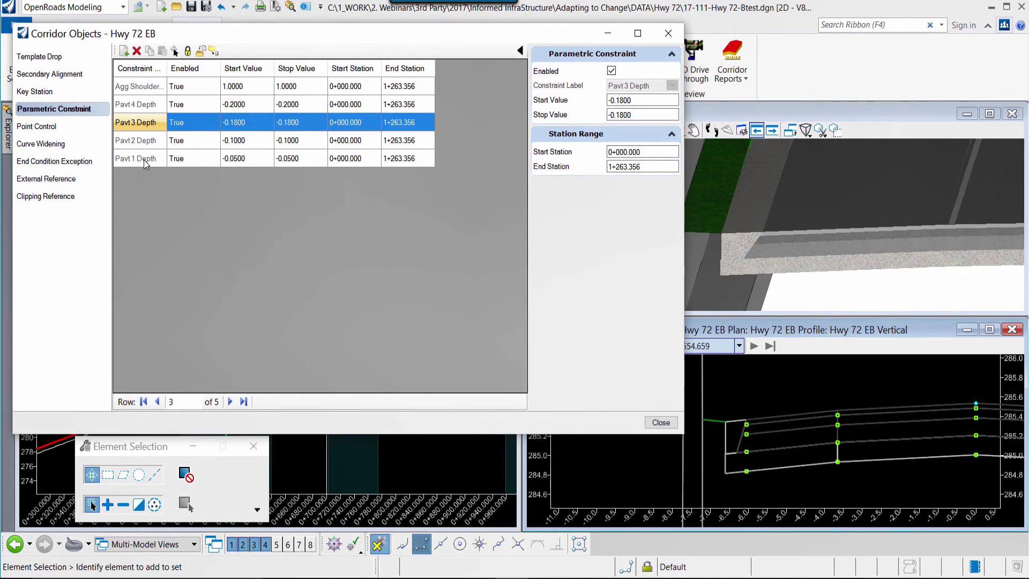
pyautogui.click(144, 158)
pyautogui.click(210, 160)
pyautogui.click(214, 159)
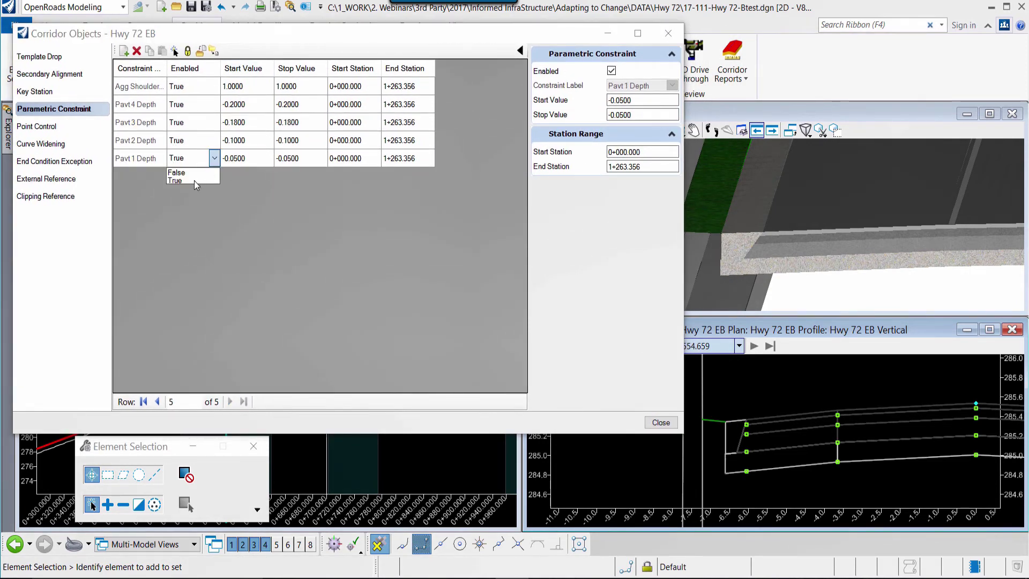
pyautogui.click(188, 171)
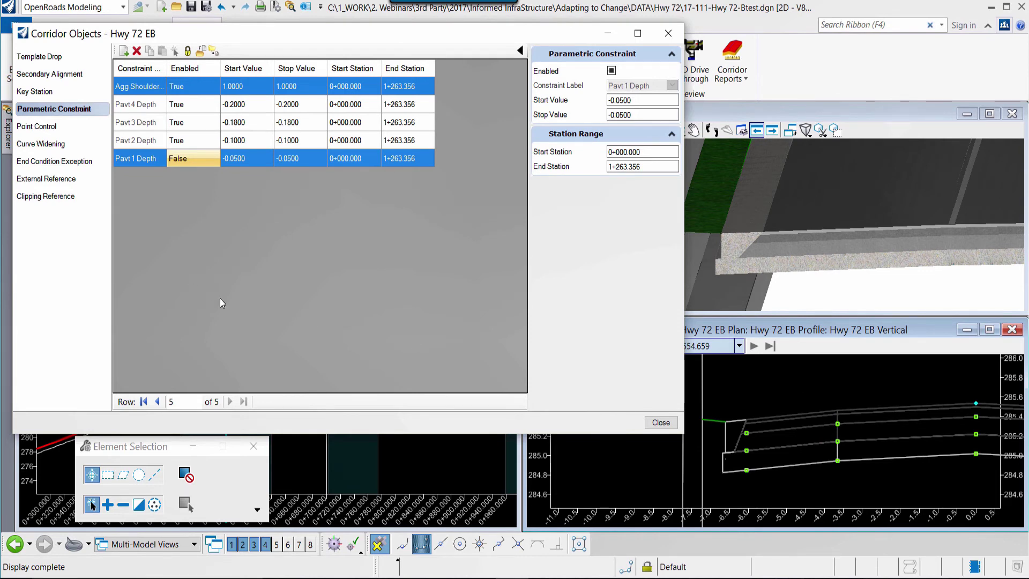
# - Undo the disabling of the Pavt 1 Depth constraint and close the Corridor Objects dialog
pyautogui.click(205, 164)
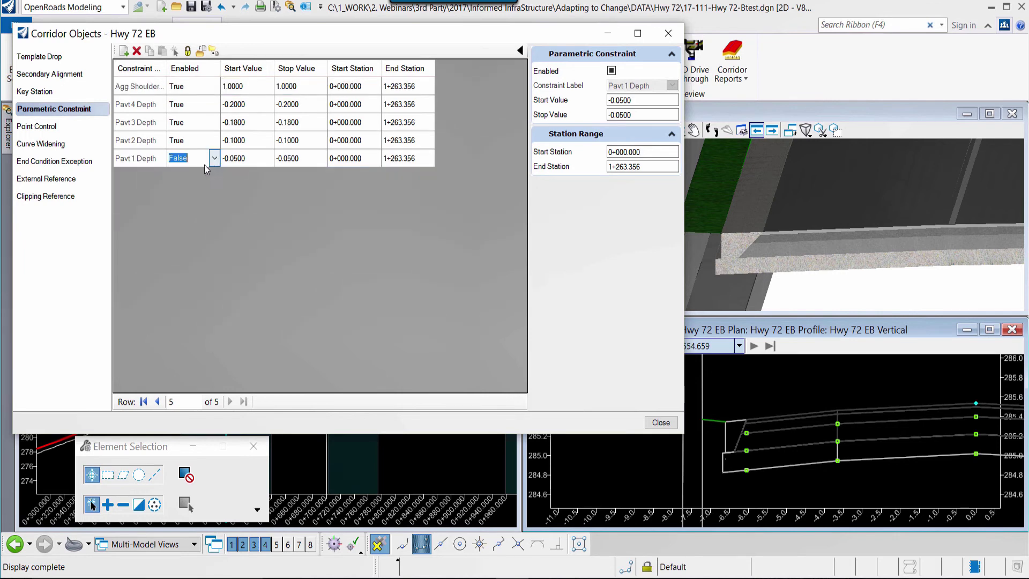
pyautogui.click(213, 163)
pyautogui.click(191, 176)
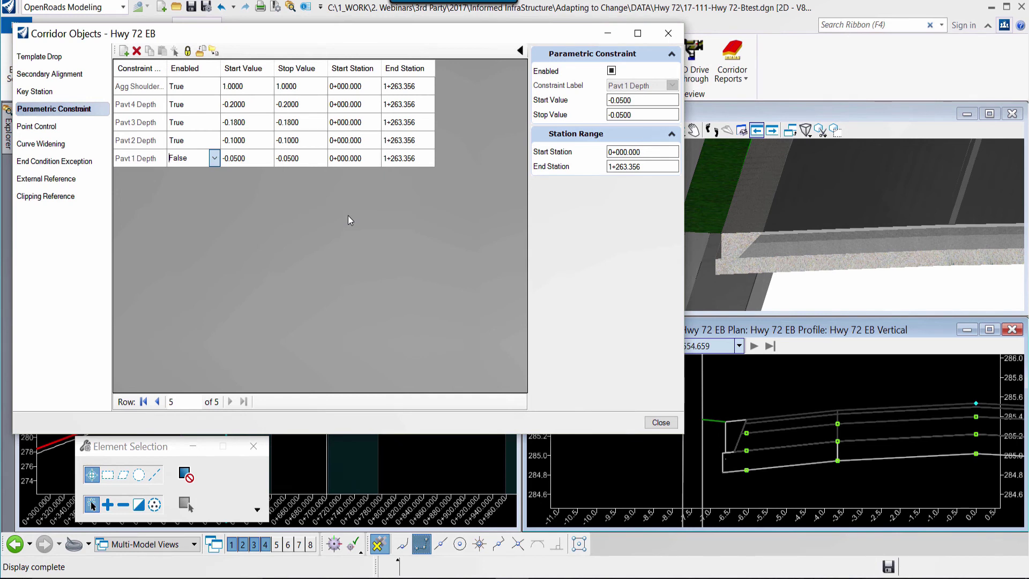
pyautogui.hotkey('ctrl', 'z')
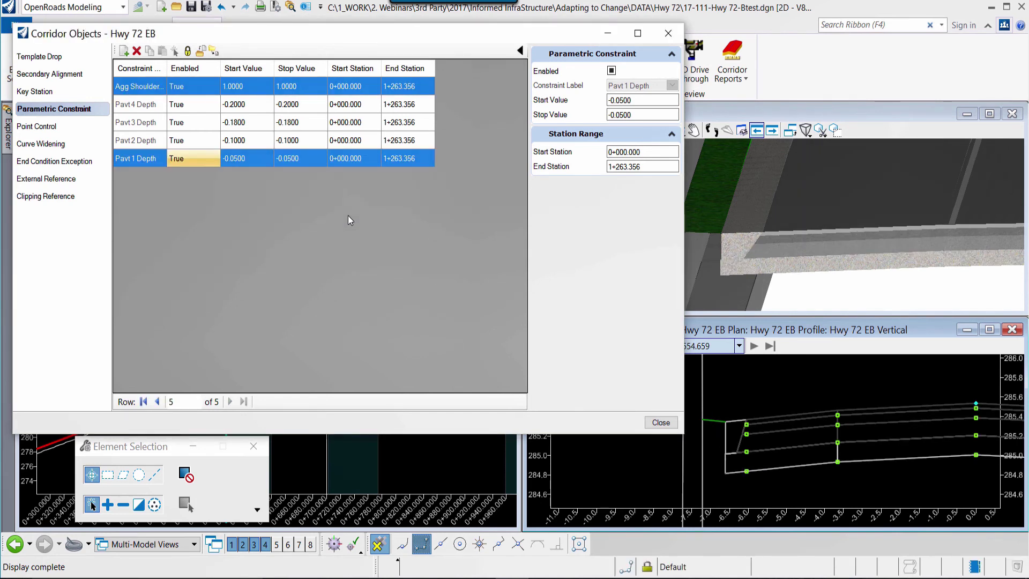
pyautogui.click(668, 33)
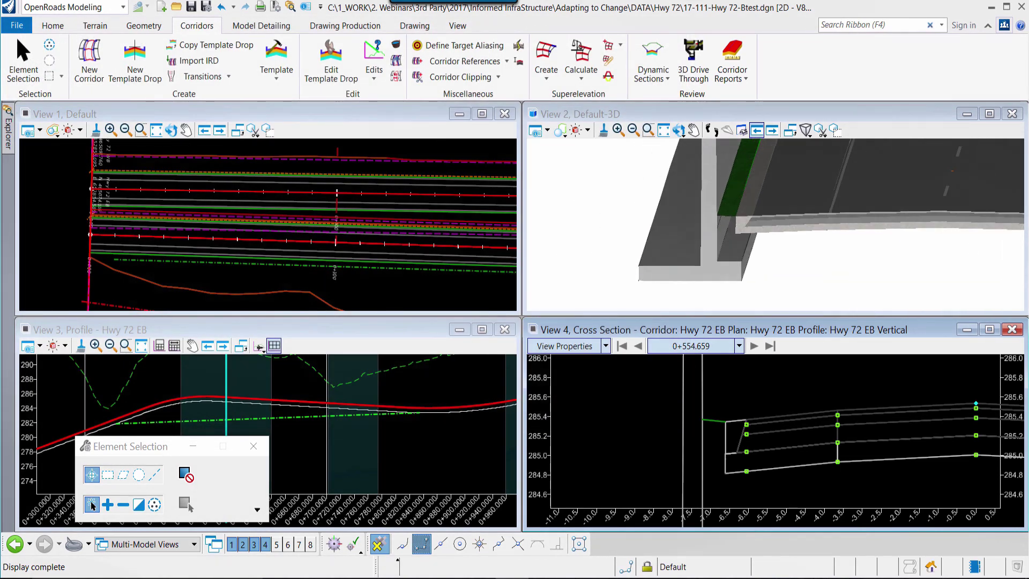